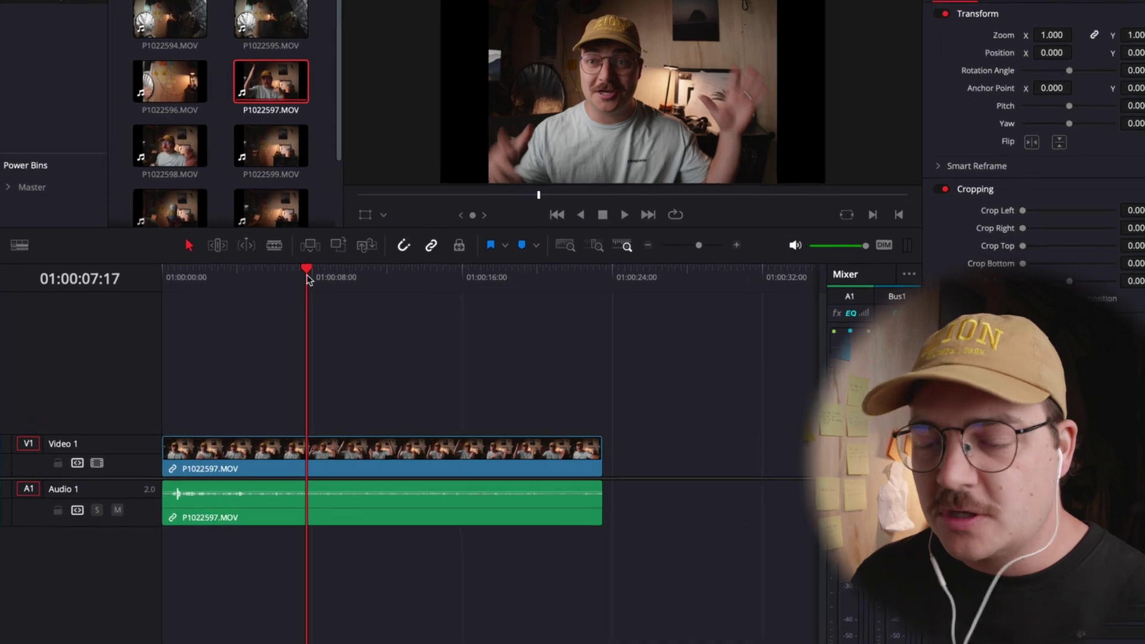
Step: Trim the end of the P1022597.MOV clip in the timeline at 01:00:09:13
{"action": "left_click_drag", "start_coordinate": [309, 281], "coordinate": [330, 266]}
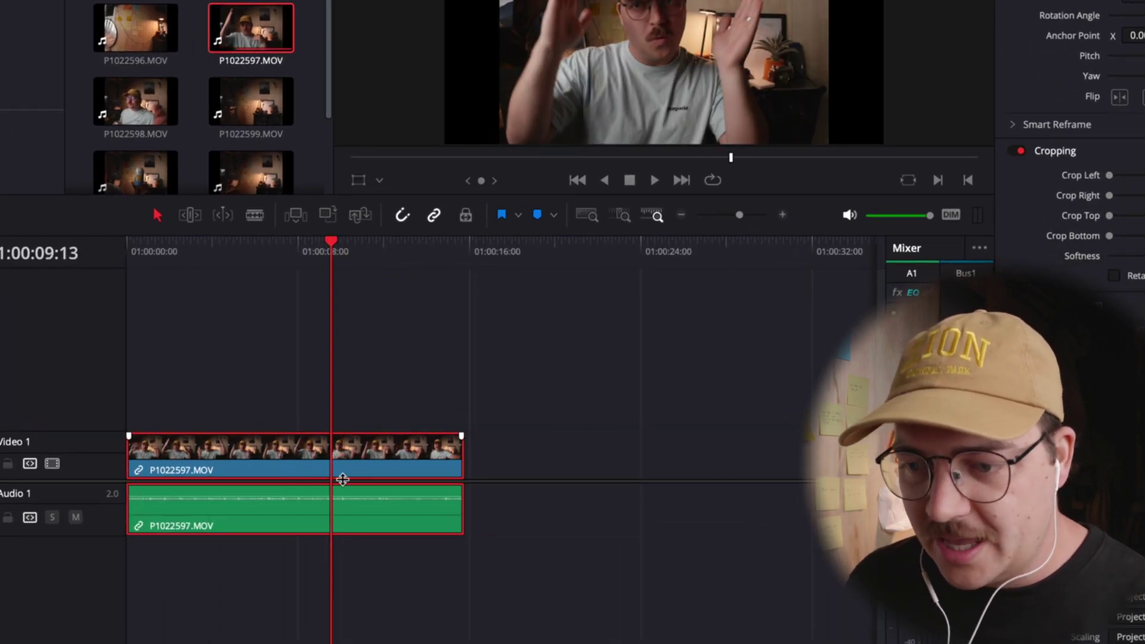
{"action": "key", "text": "shift+]"}
{"action": "left_click_drag", "start_coordinate": [230, 275], "coordinate": [218, 276]}
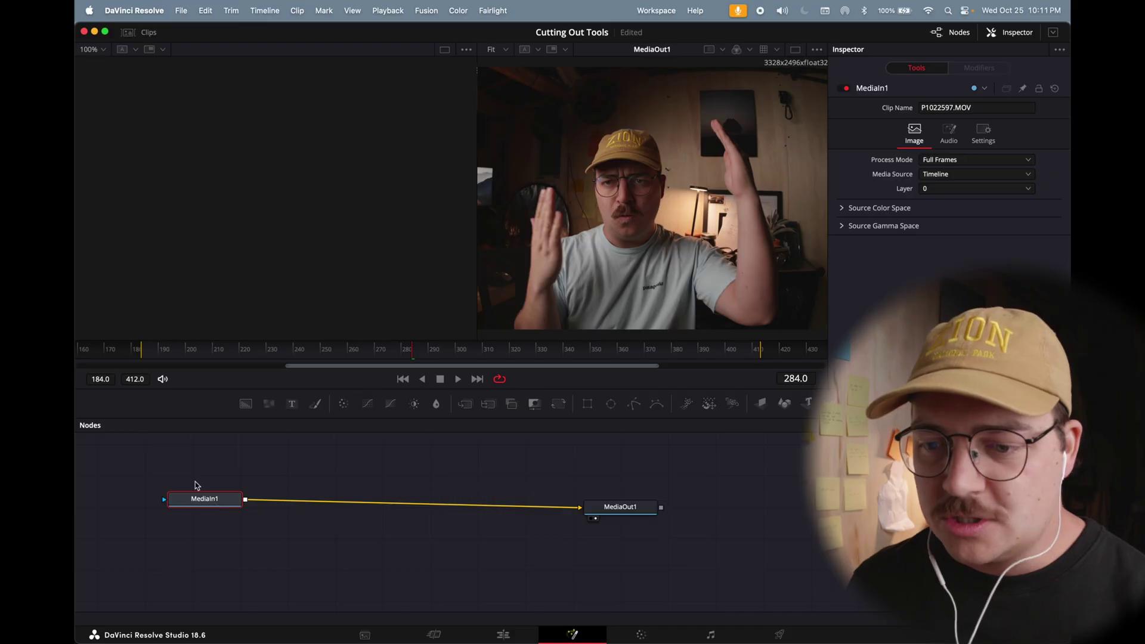
Step: Add a Magic Mask node after MediaIn1 in the Fusion composition
{"action": "left_click_drag", "start_coordinate": [215, 505], "coordinate": [237, 504]}
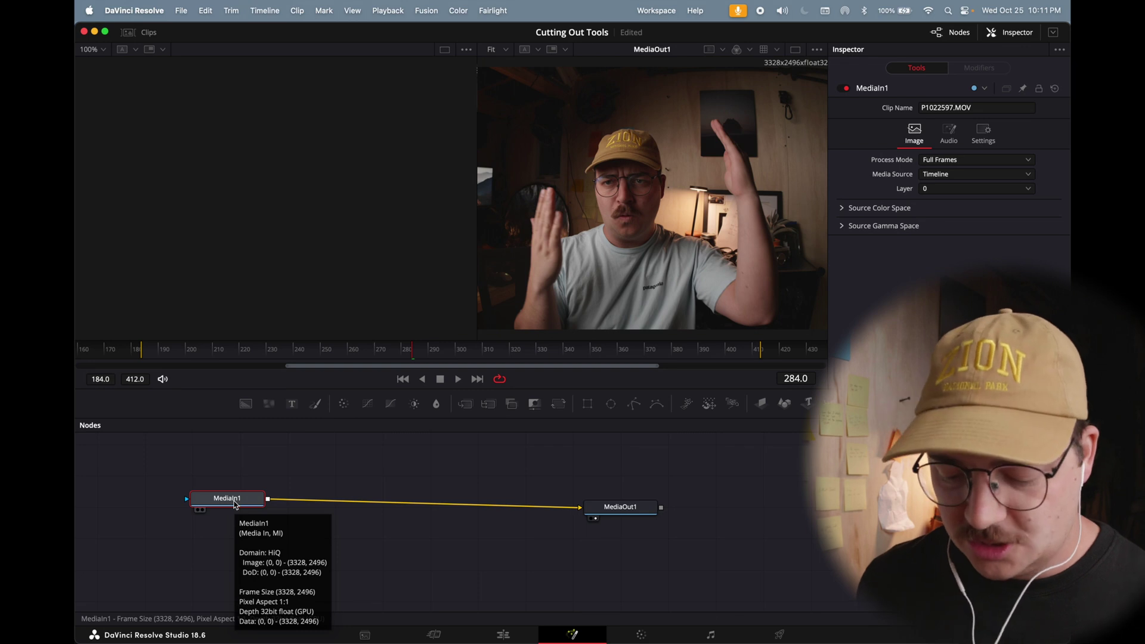
{"action": "key", "text": "shift+space"}
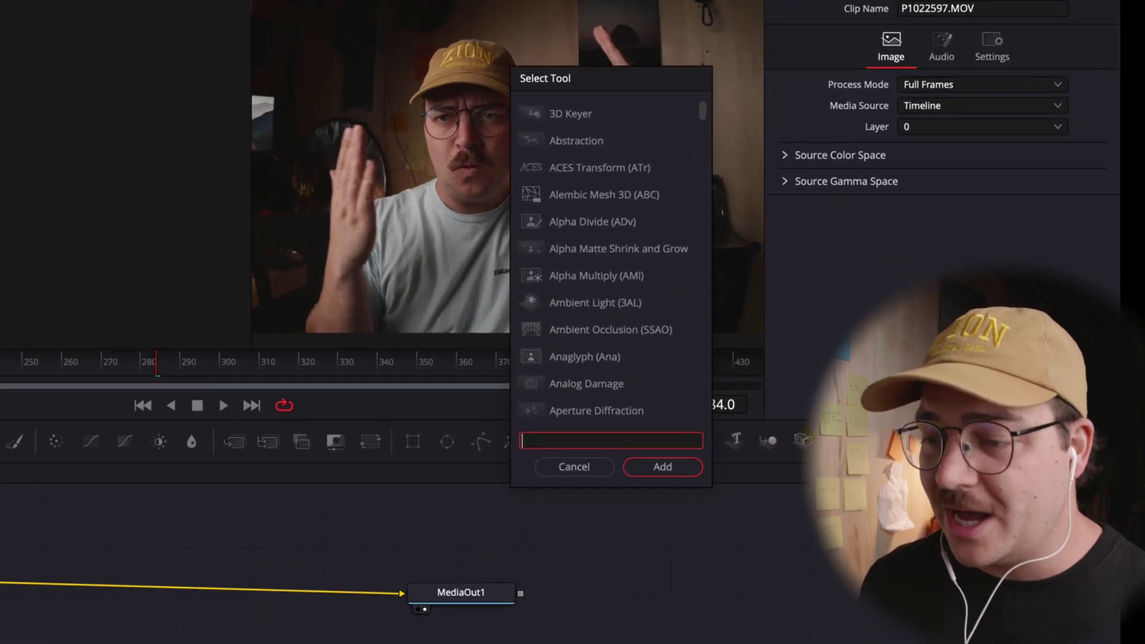
{"action": "type", "text": "magi"}
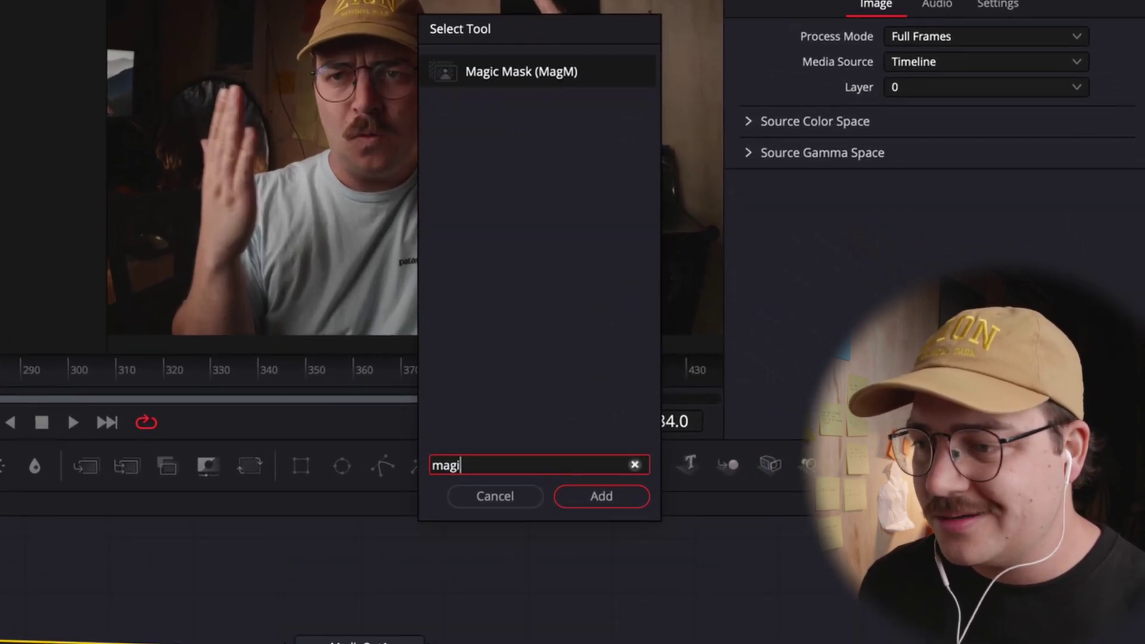
{"action": "type", "text": "c m"}
{"action": "key", "text": "Return"}
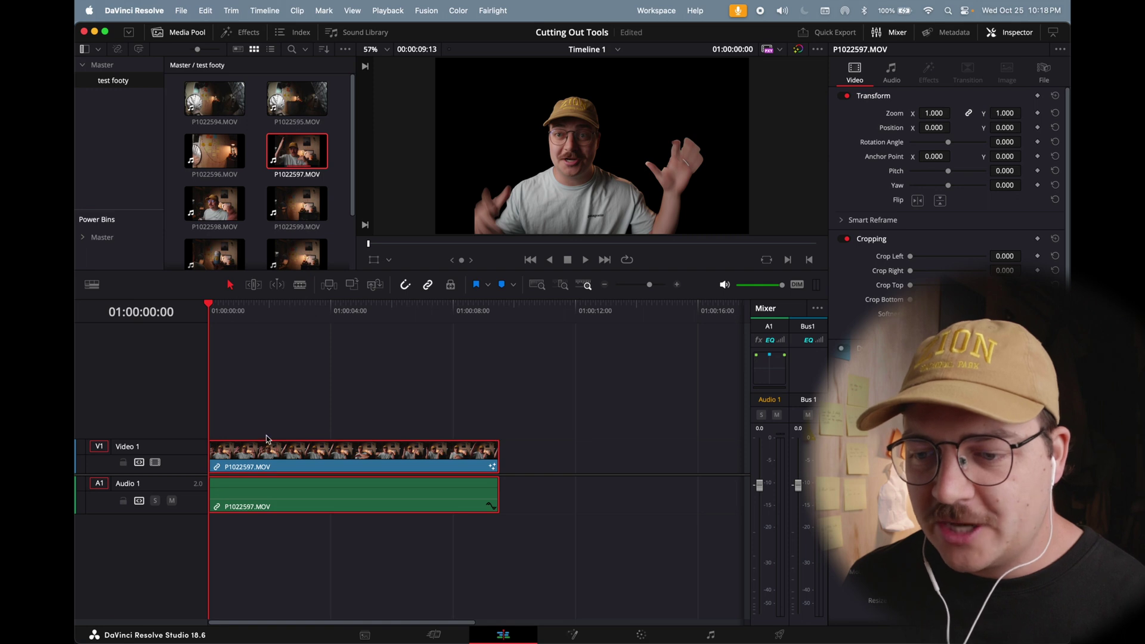
Step: Duplicate the clip's video onto Video 2 and reposition the Magic Mask node in its Fusion composition
{"action": "left_click_drag", "start_coordinate": [265, 441], "coordinate": [266, 411]}
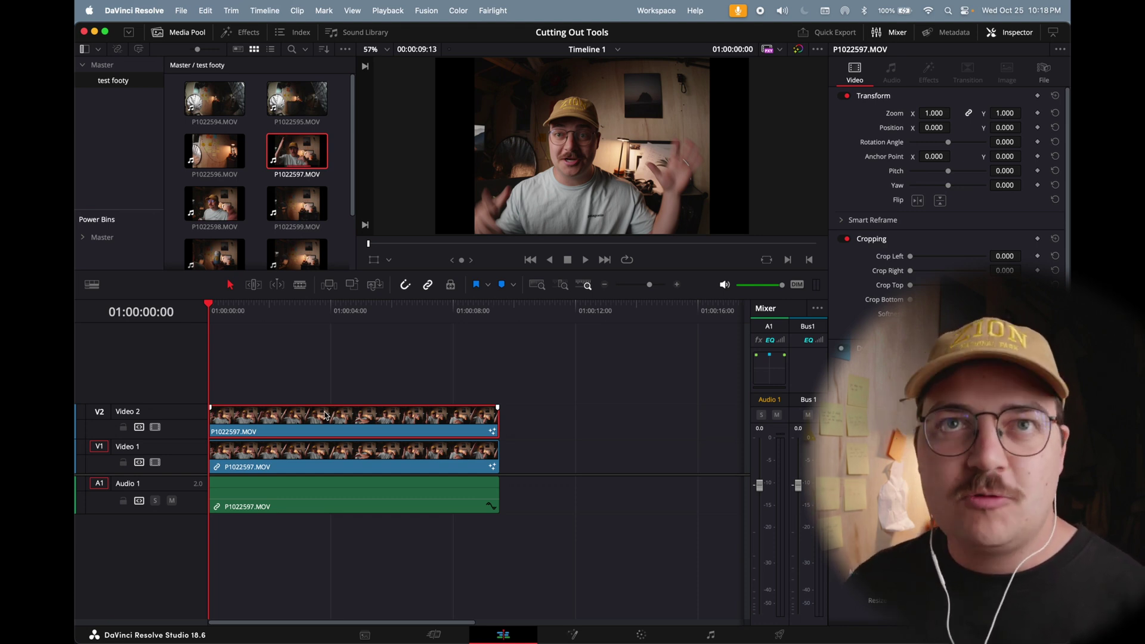
{"action": "key", "text": "shift+5"}
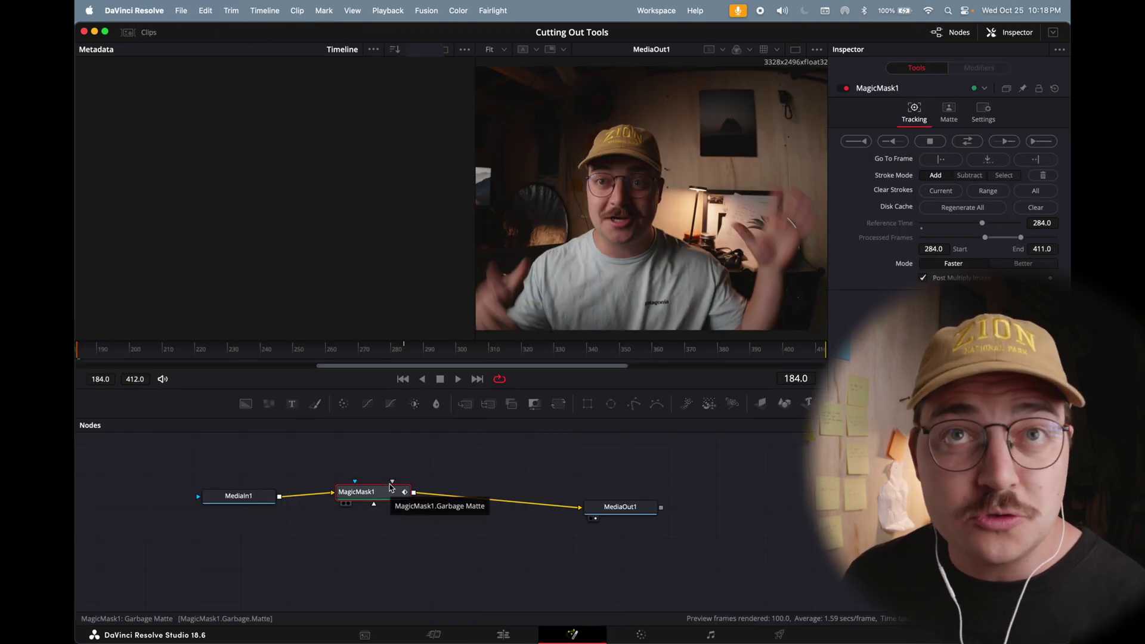
{"action": "left_click_drag", "start_coordinate": [391, 488], "coordinate": [406, 498]}
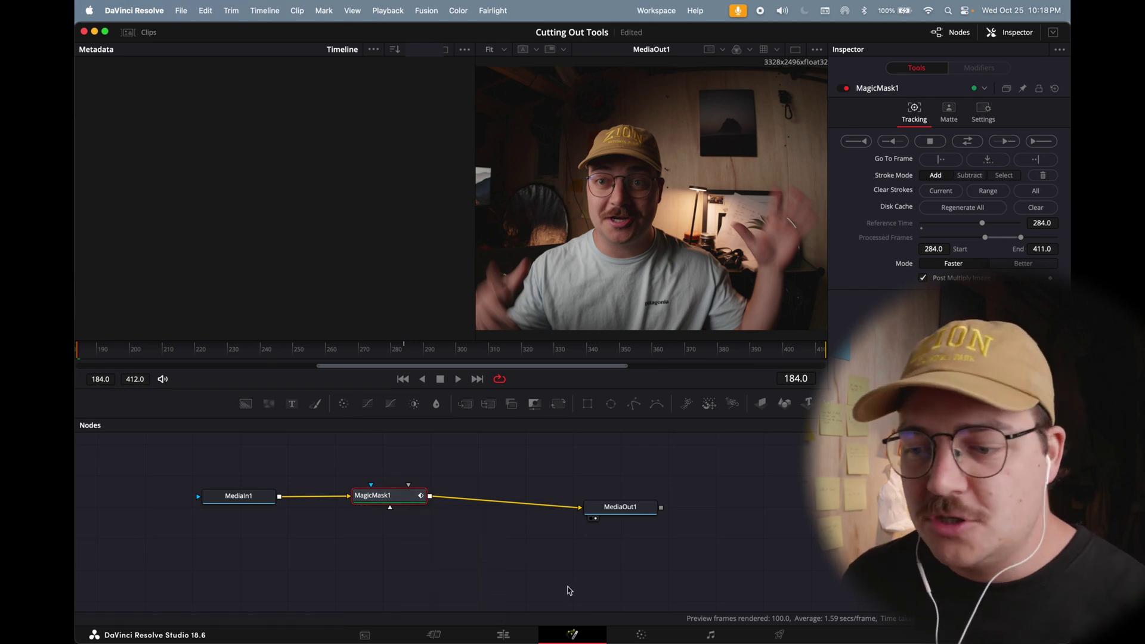
Step: Stack the masked clip on Video 2 above the unmasked copy, and toggle the lower copy off and on to check the cutout
{"action": "left_click", "coordinate": [512, 636]}
{"action": "mouse_move", "coordinate": [325, 456]}
{"action": "left_mouse_down"}
{"action": "mouse_move", "coordinate": [320, 379]}
{"action": "mouse_move", "coordinate": [311, 468]}
{"action": "left_mouse_up"}
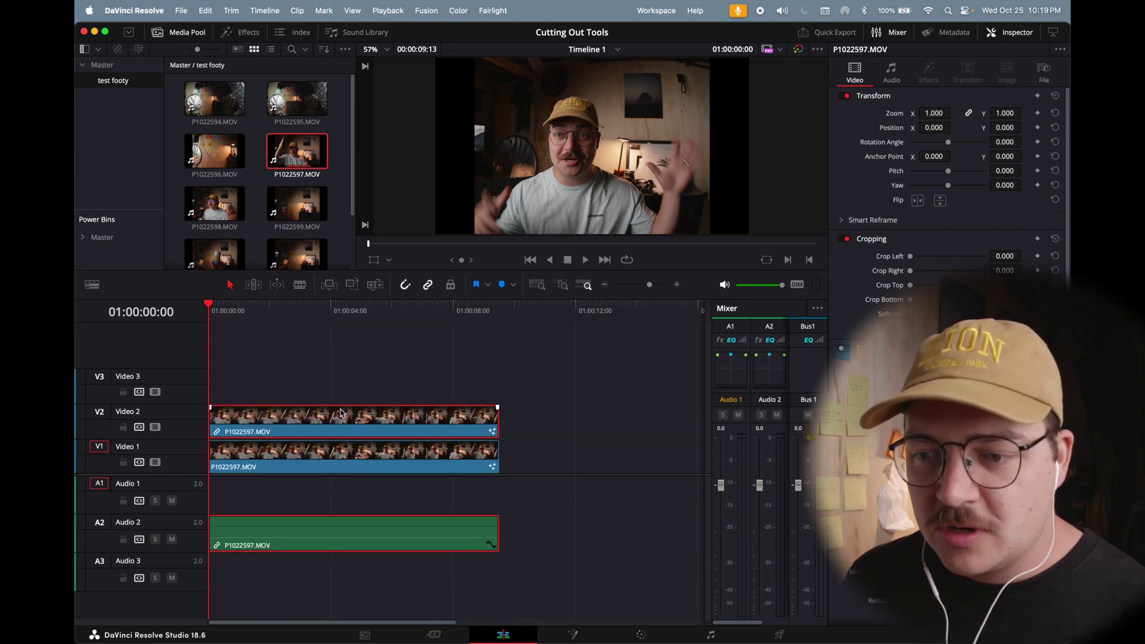
{"action": "left_click", "coordinate": [339, 460]}
{"action": "key", "text": "d"}
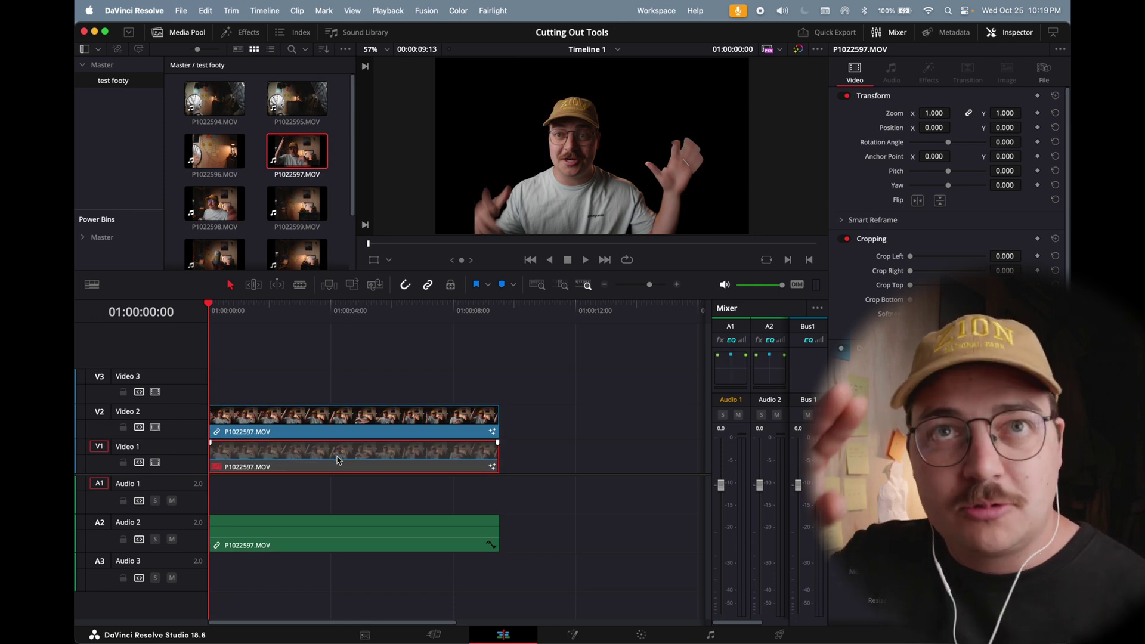
{"action": "key", "text": "d"}
Step: Move the masked clip up to Video 3, leaving Video 2 empty, and delete its linked audio
{"action": "left_click", "coordinate": [352, 414]}
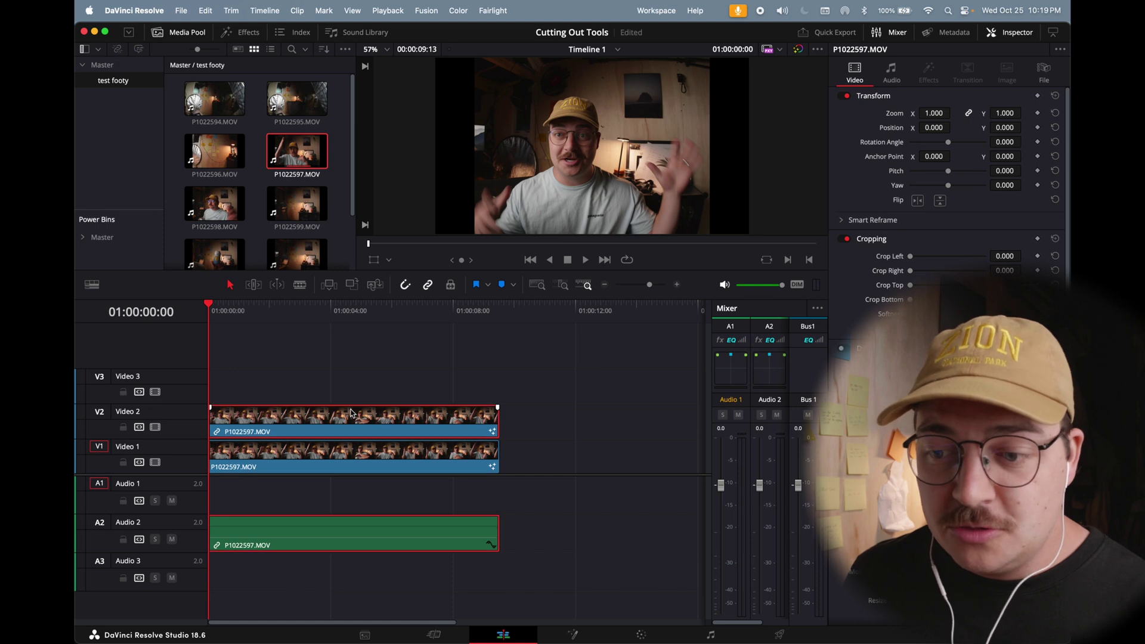
{"action": "left_click_drag", "start_coordinate": [315, 416], "coordinate": [314, 399]}
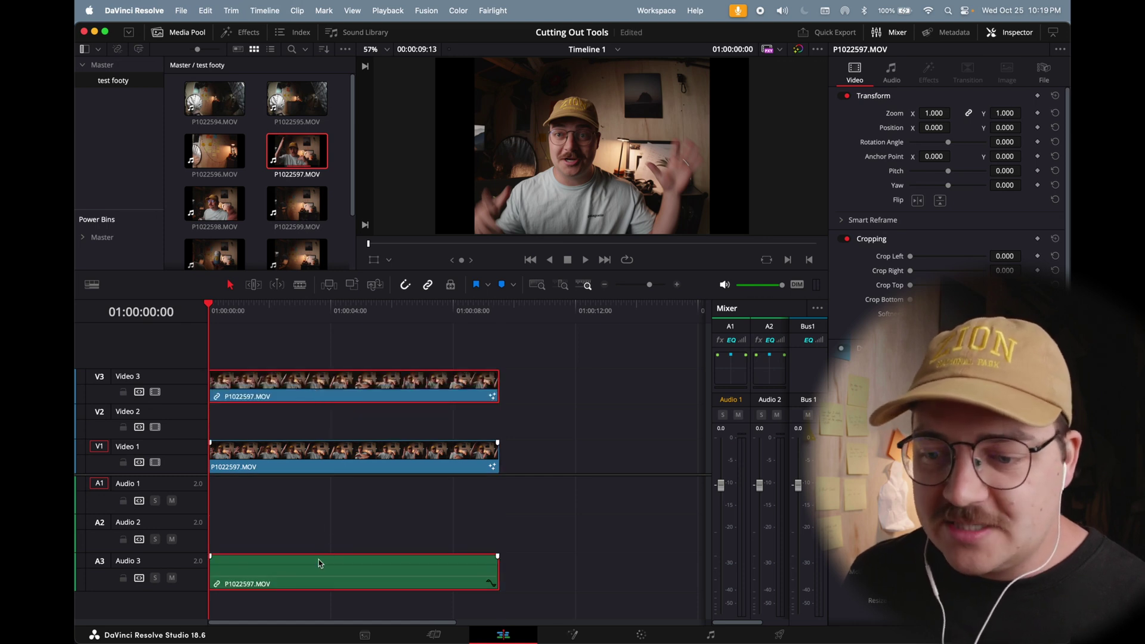
{"action": "left_click", "coordinate": [463, 577], "text": "alt"}
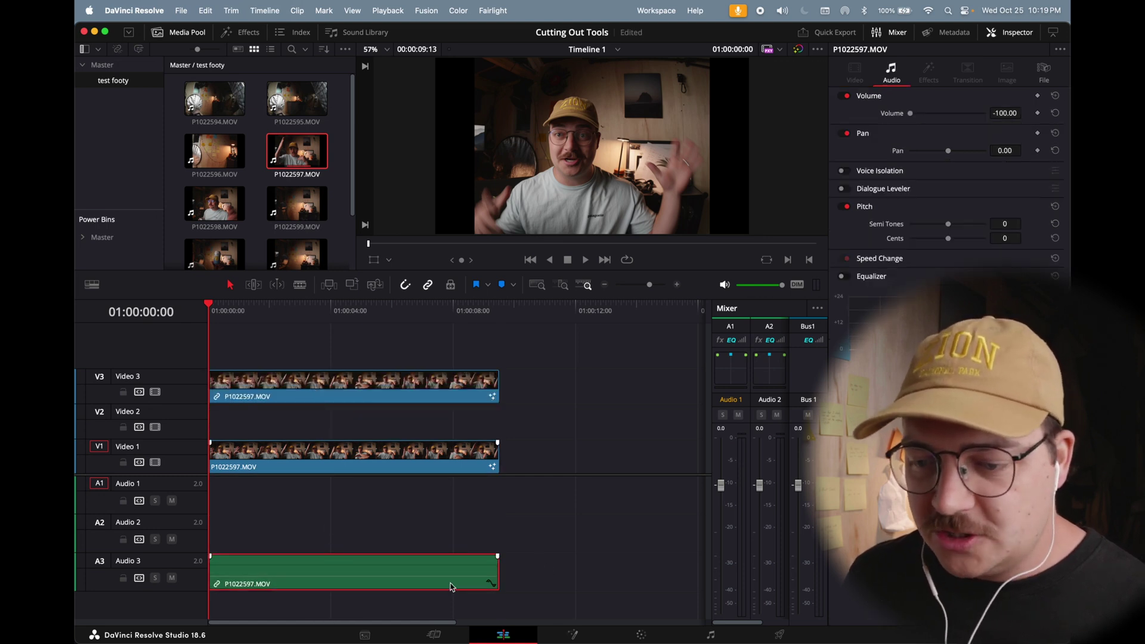
{"action": "key", "text": "BackSpace"}
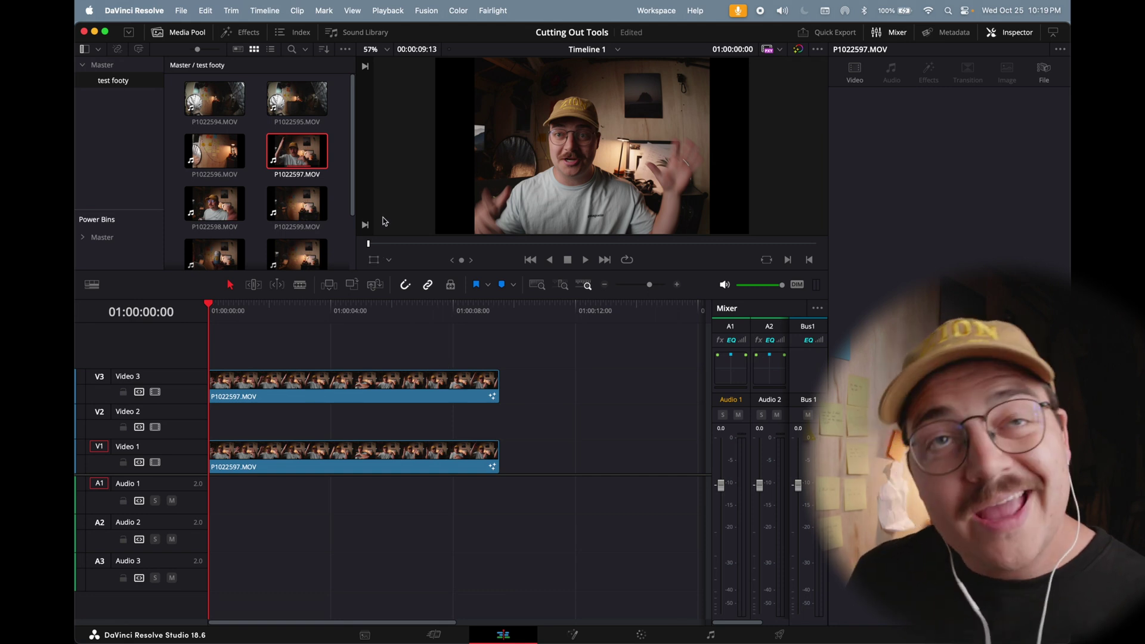
Step: Add a Text+ title on Video 2 between the two clips and extend it to their end
{"action": "left_click", "coordinate": [247, 33]}
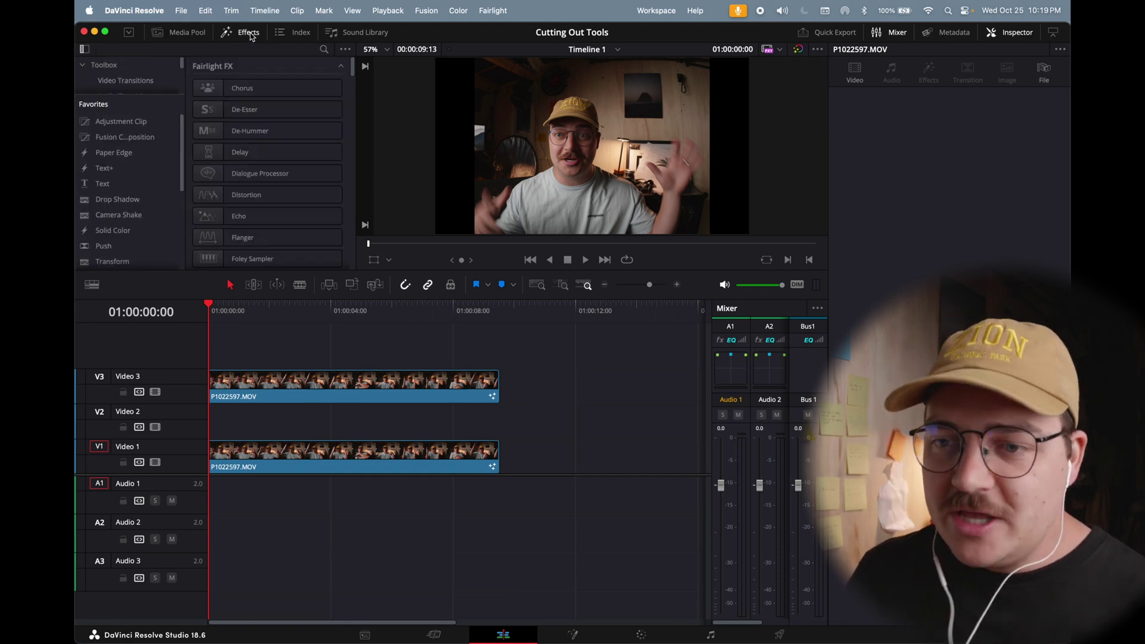
{"action": "left_click_drag", "start_coordinate": [104, 168], "coordinate": [236, 424]}
{"action": "left_click_drag", "start_coordinate": [354, 415], "coordinate": [498, 416]}
Step: Set the title text to the subject's first name followed by "is a dummy" and play back the composite
{"action": "left_click", "coordinate": [319, 305]}
{"action": "left_click", "coordinate": [907, 202]}
{"action": "key", "text": "super+a"}
{"action": "type", "text": "jake is "}
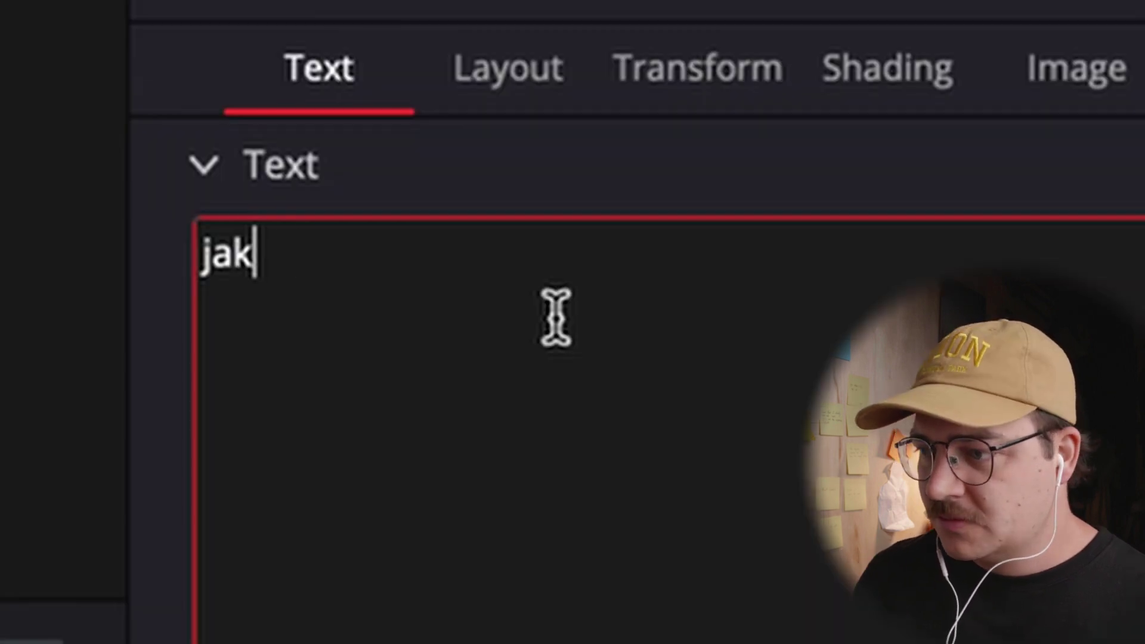
{"action": "type", "text": "a dumm"}
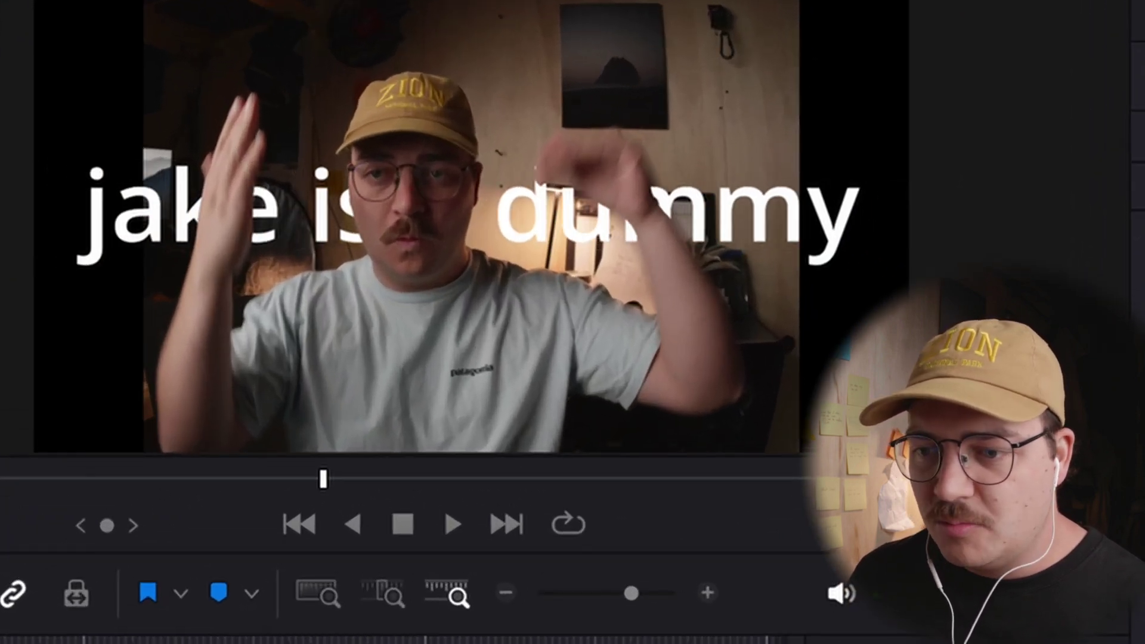
{"action": "left_click", "coordinate": [449, 514]}
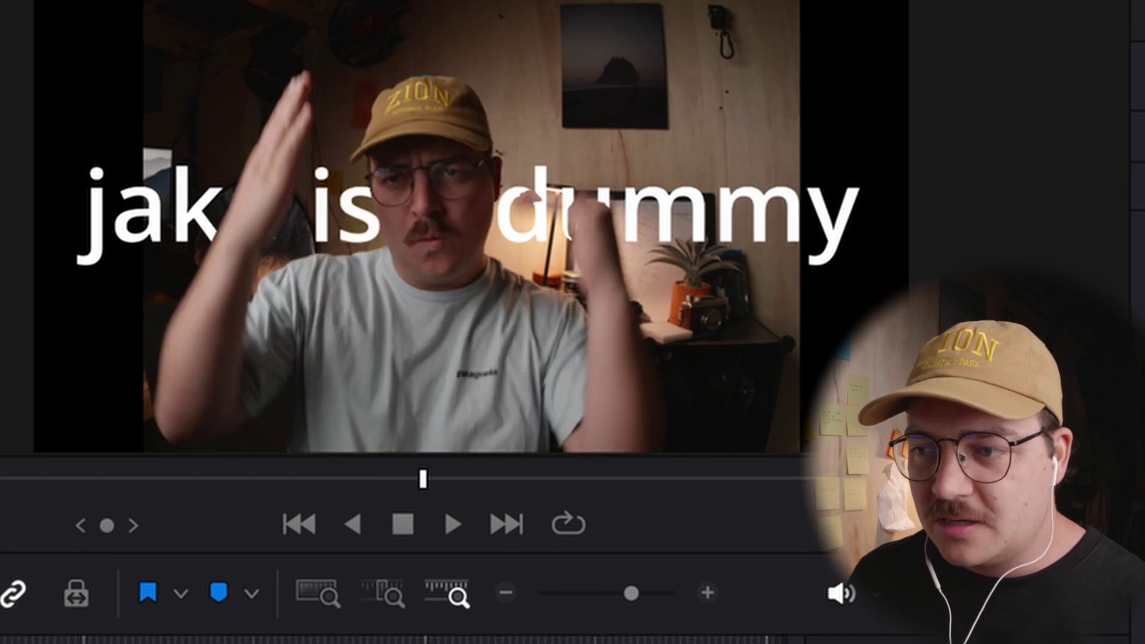
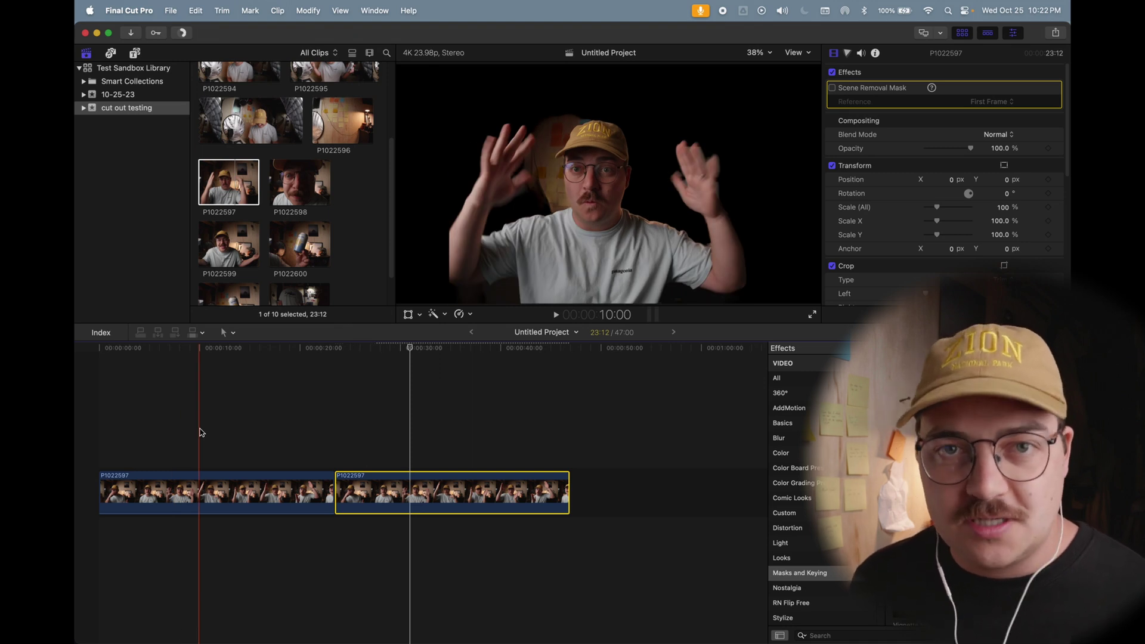
Step: In Final Cut Pro, replace the timeline's clips with P1022599, apply the Scene Removal Mask effect to it and play it back
{"action": "left_click", "coordinate": [197, 244]}
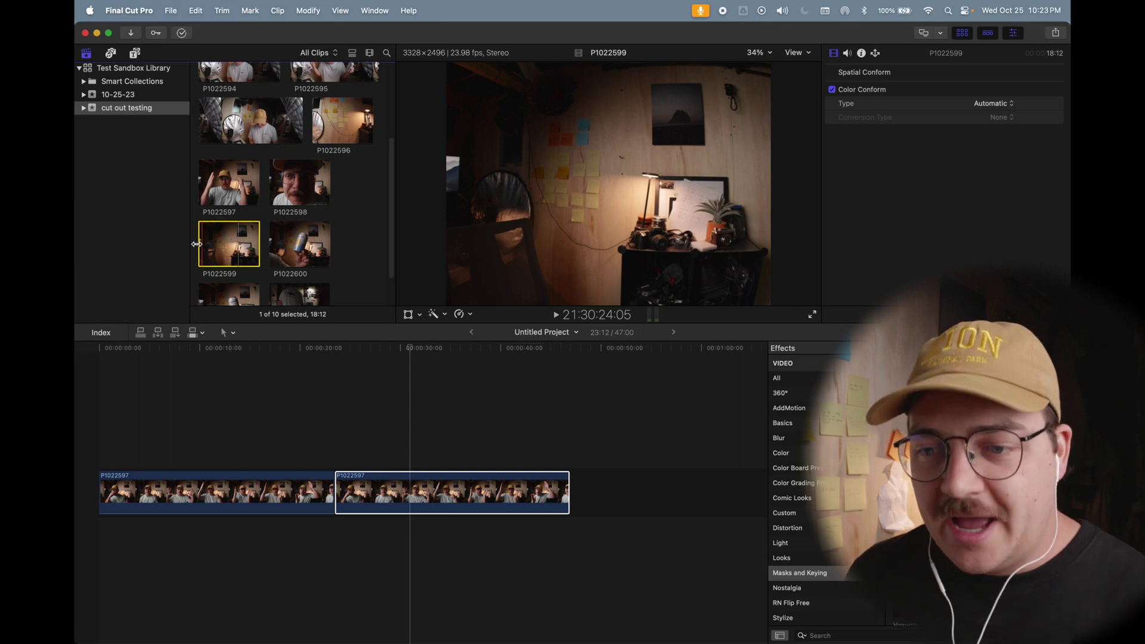
{"action": "left_click_drag", "start_coordinate": [214, 249], "coordinate": [580, 499]}
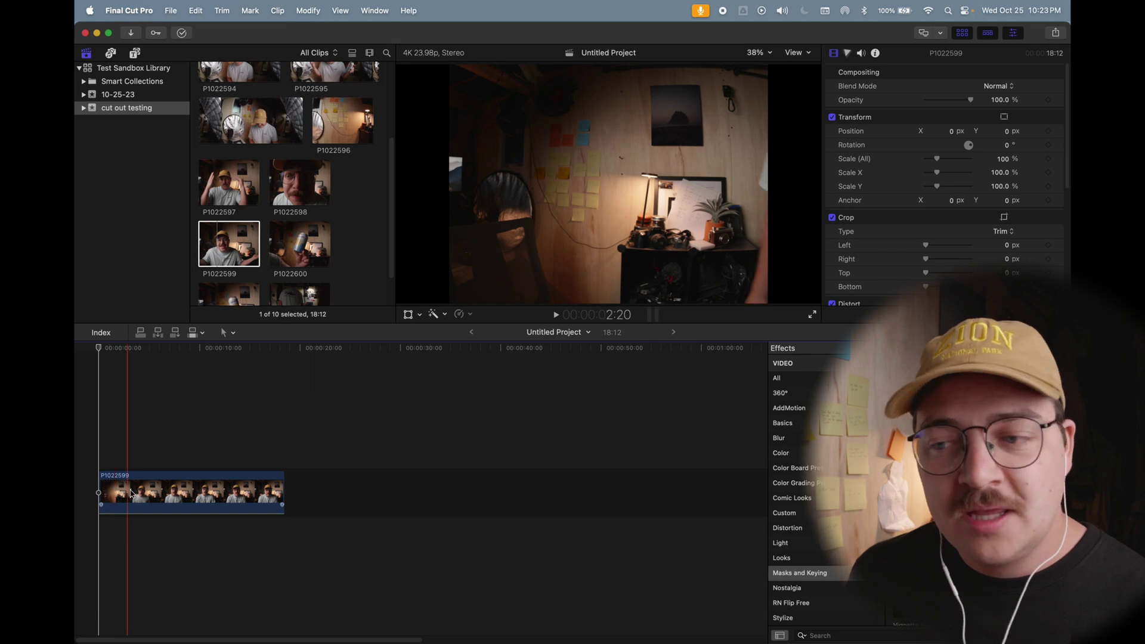
{"action": "left_click", "coordinate": [155, 493]}
{"action": "left_click", "coordinate": [171, 351]}
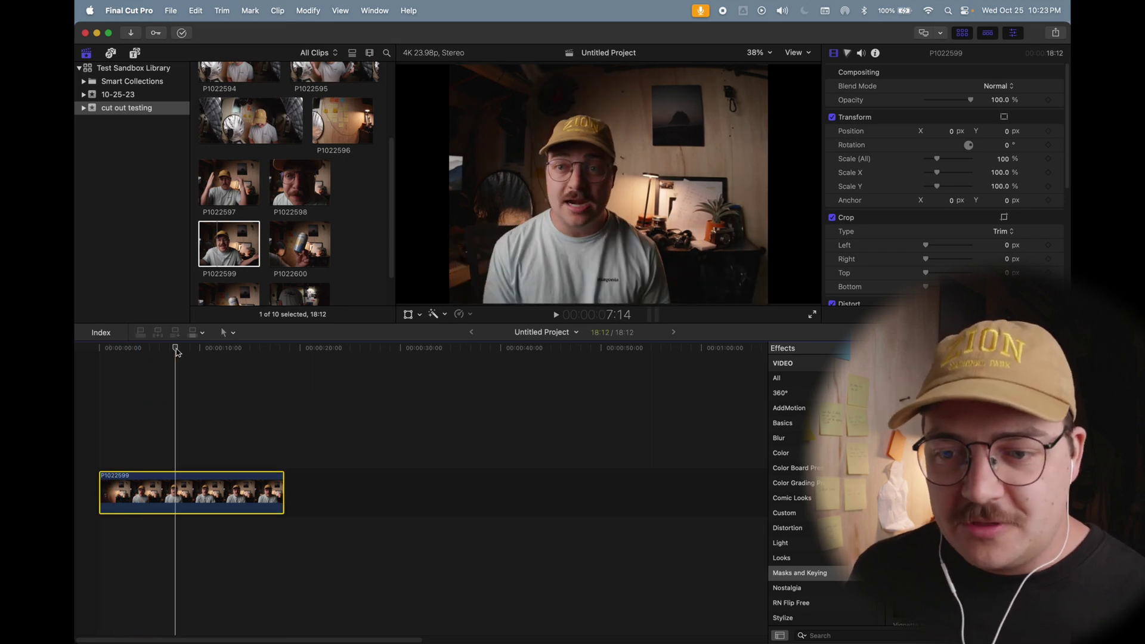
{"action": "left_click_drag", "start_coordinate": [931, 418], "coordinate": [192, 496]}
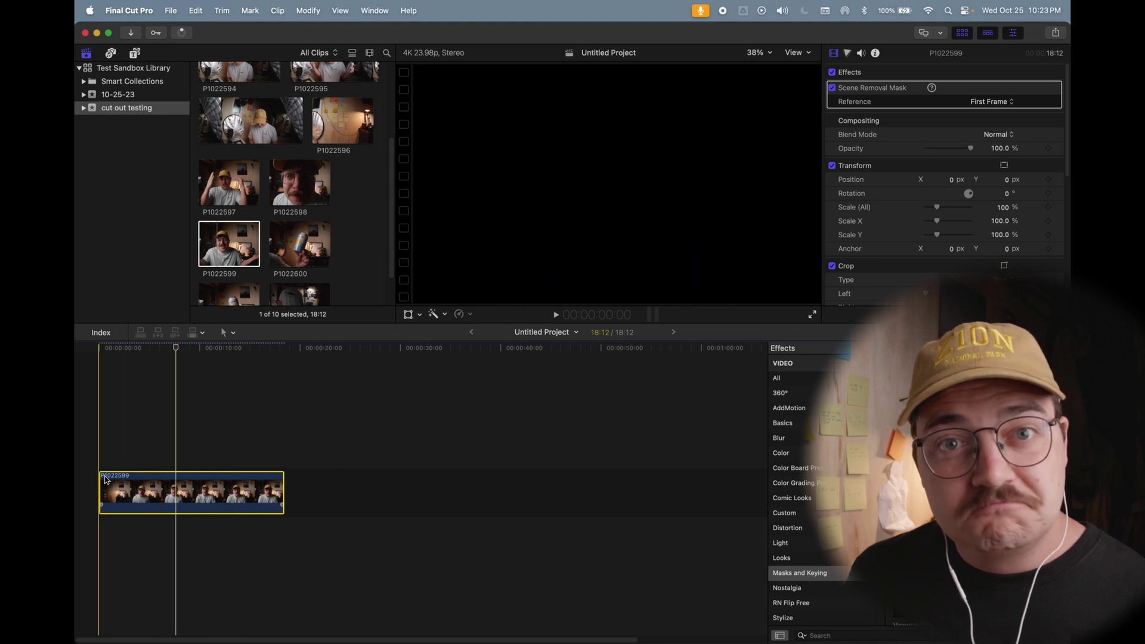
{"action": "key", "text": "space"}
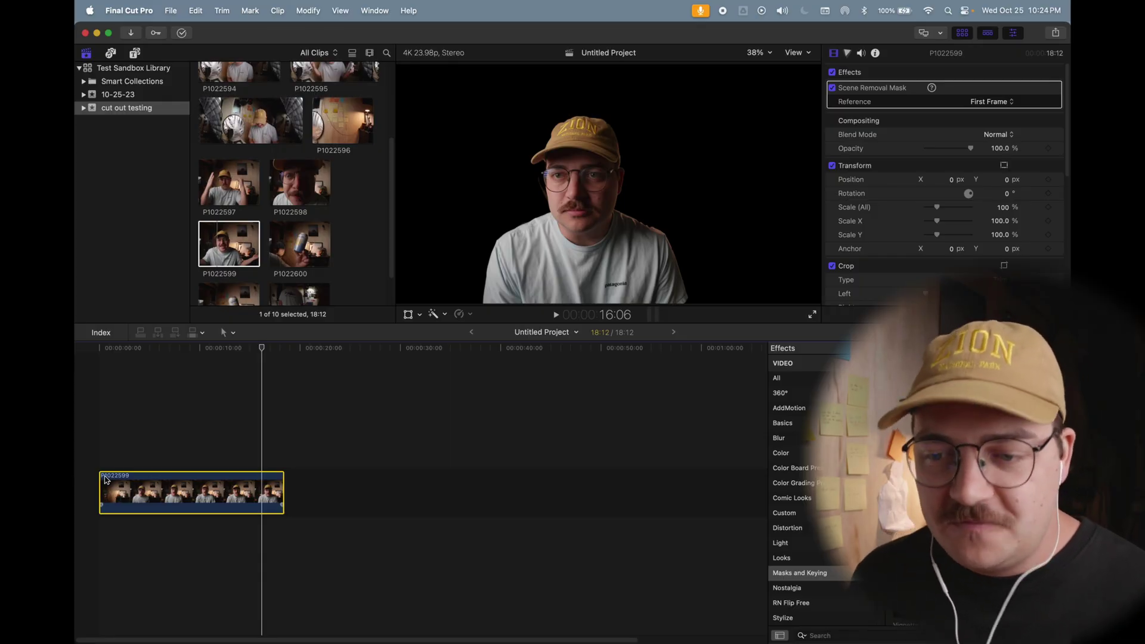
Step: Duplicate the P1022599 clip onto a layer above and disable the Scene Removal Mask on the lower clip
{"action": "left_click_drag", "start_coordinate": [158, 489], "coordinate": [154, 440]}
{"action": "left_click", "coordinate": [155, 492]}
{"action": "key", "text": "space"}
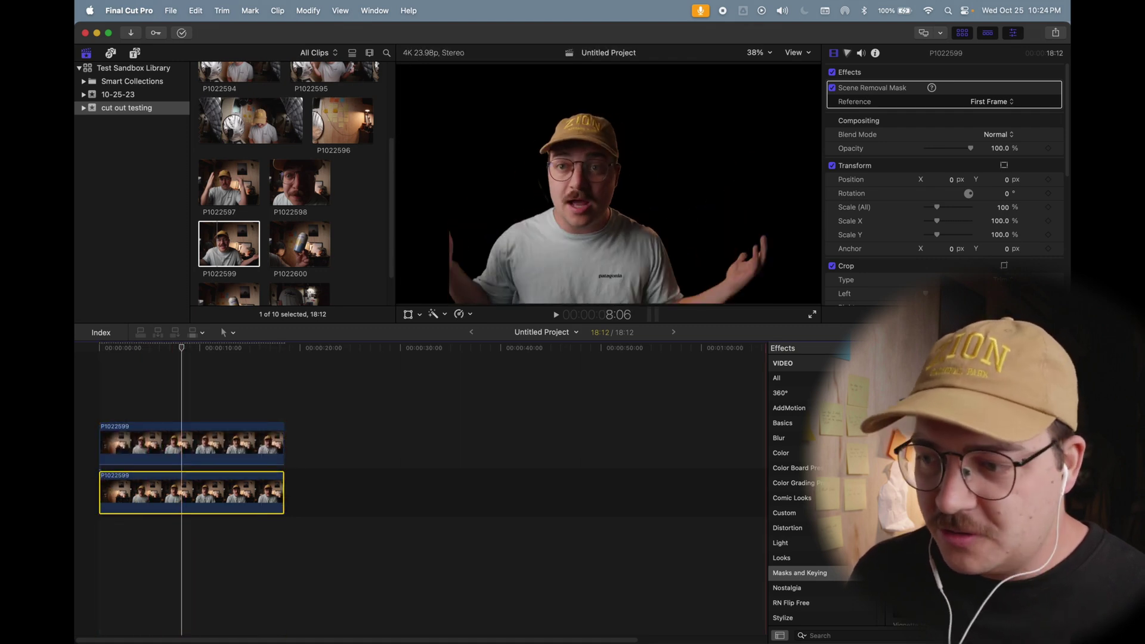
{"action": "left_click", "coordinate": [832, 88]}
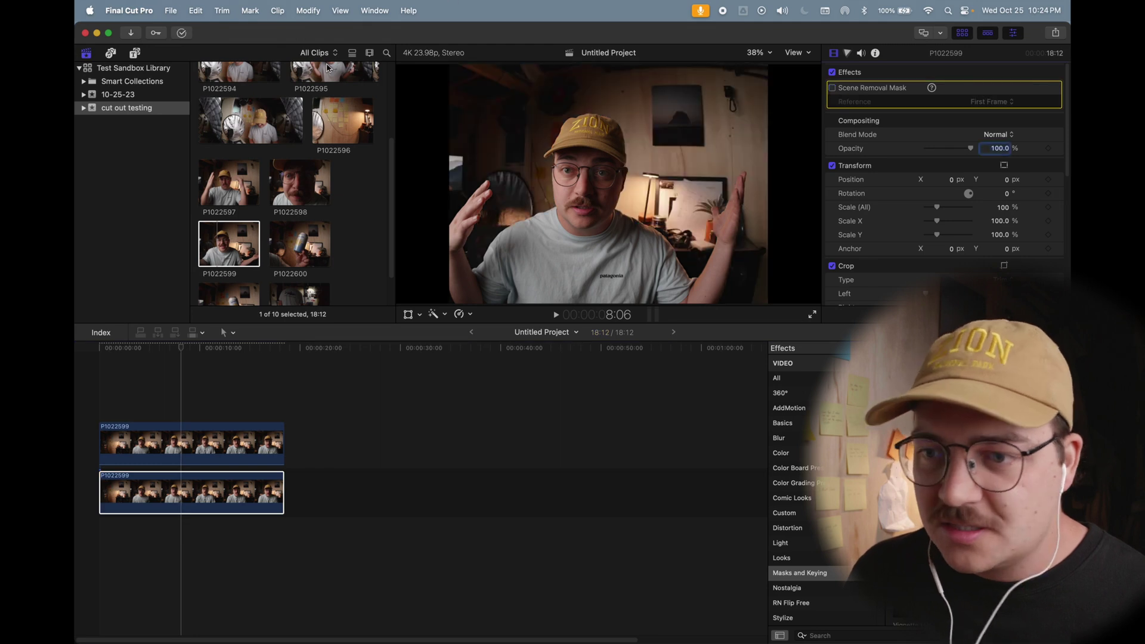
Step: Search the titles for "bas" and place a Basic Title between the two stacked P1022599 clips
{"action": "left_click", "coordinate": [136, 54]}
{"action": "type", "text": "bas"}
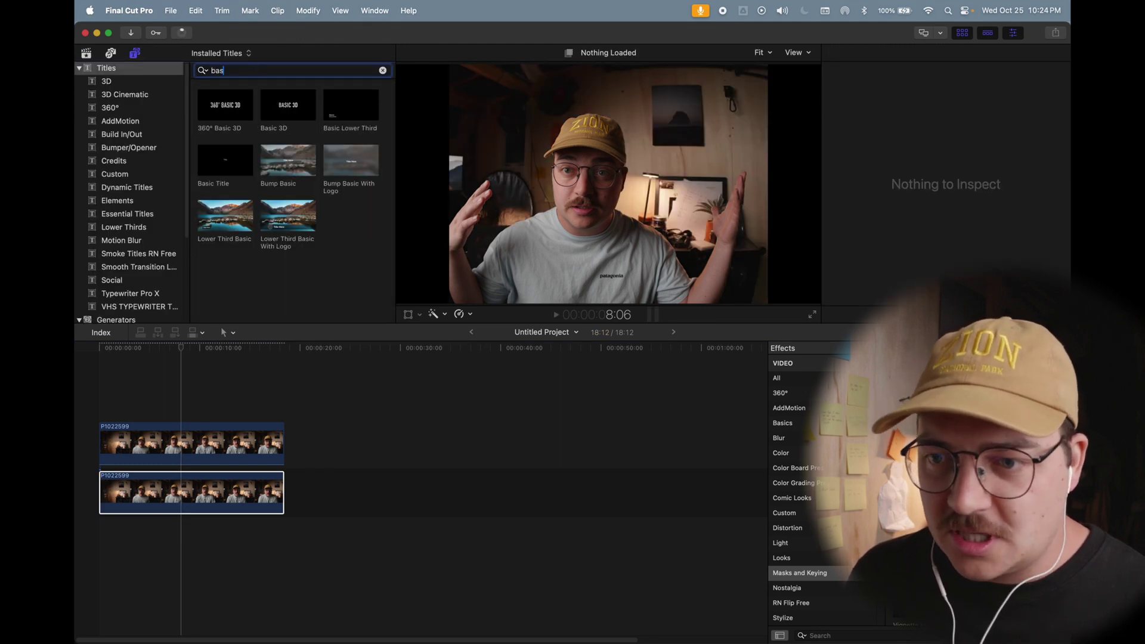
{"action": "left_click_drag", "start_coordinate": [227, 174], "coordinate": [142, 464]}
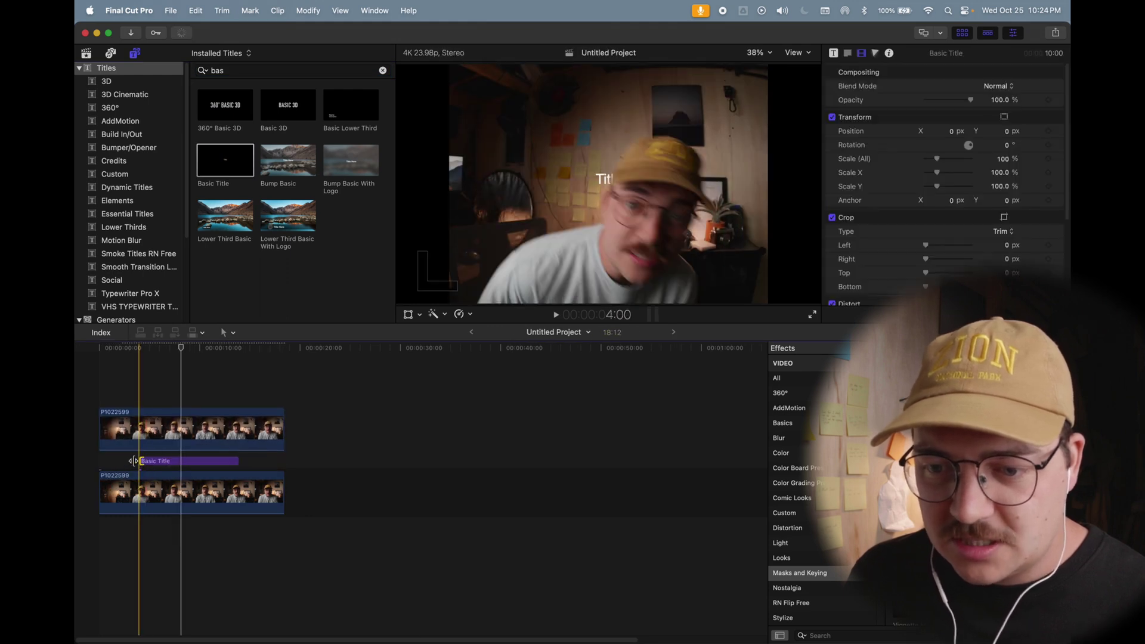
{"action": "left_click", "coordinate": [183, 352]}
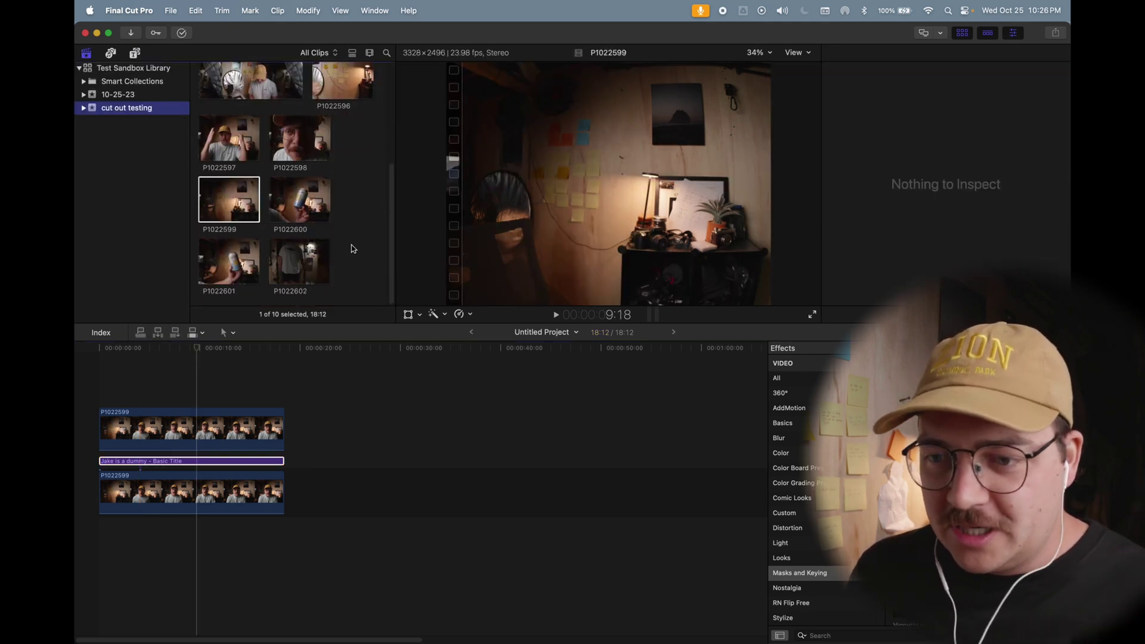
Step: Append the P1022601 clip to the end of the timeline, apply the Scene Removal Mask to it and scrub through the cutout
{"action": "left_click", "coordinate": [206, 269]}
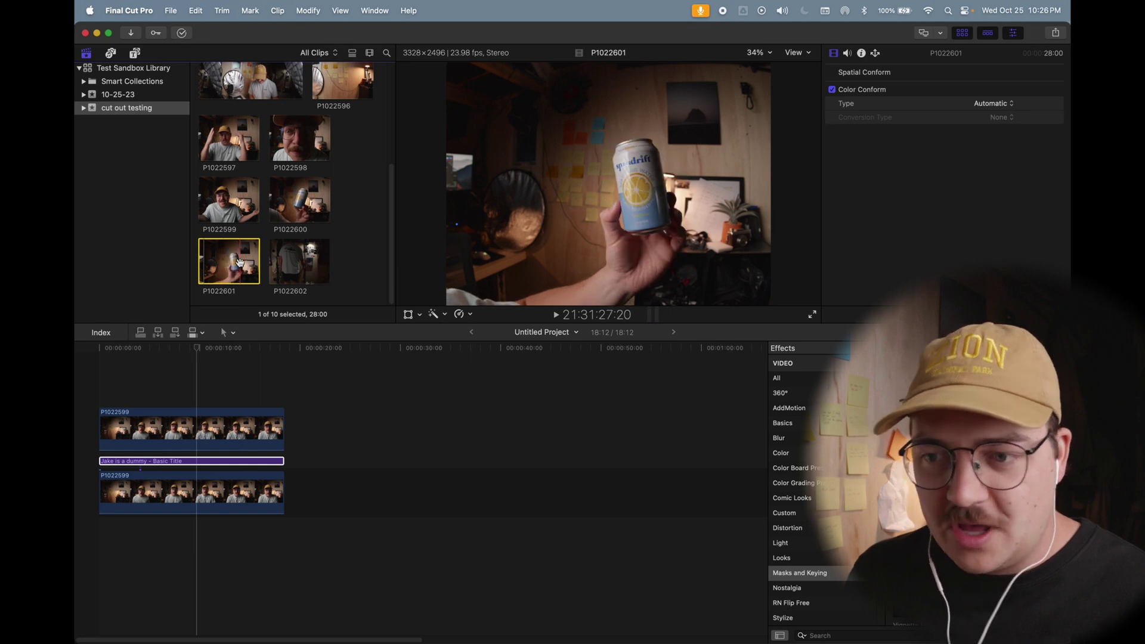
{"action": "left_click_drag", "start_coordinate": [240, 263], "coordinate": [358, 495]}
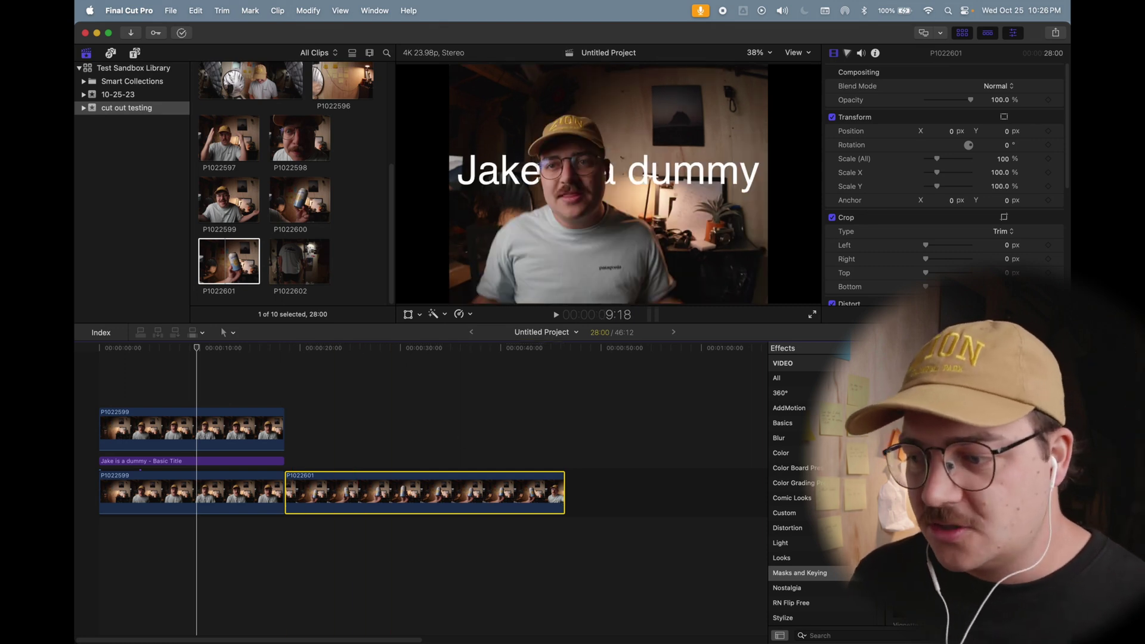
{"action": "left_click_drag", "start_coordinate": [930, 573], "coordinate": [478, 486]}
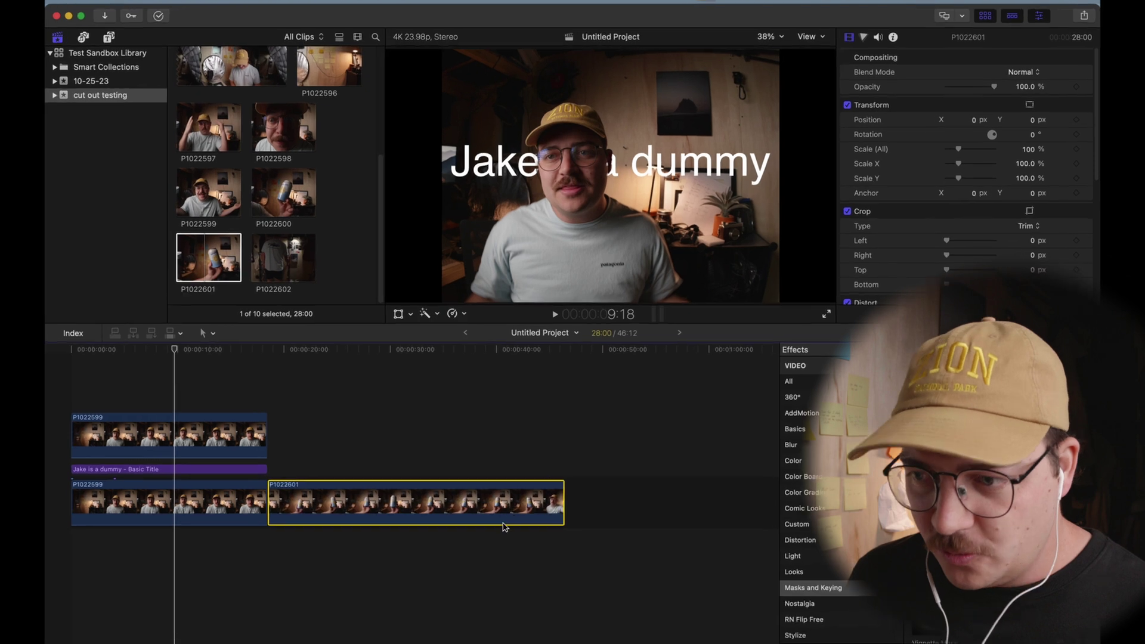
{"action": "left_click_drag", "start_coordinate": [237, 355], "coordinate": [370, 378]}
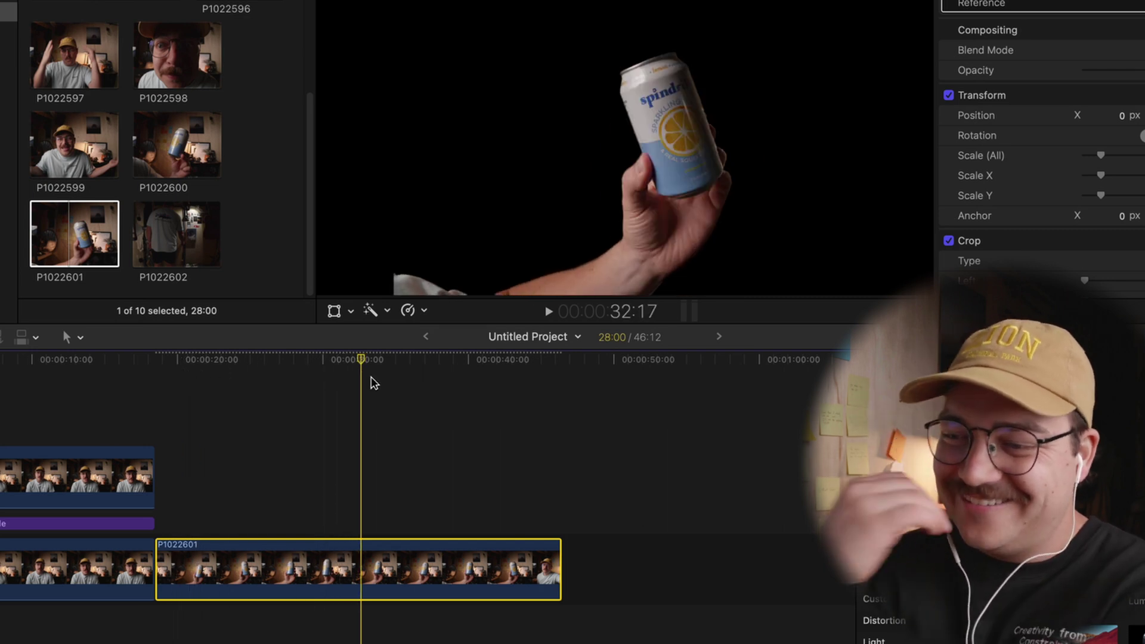